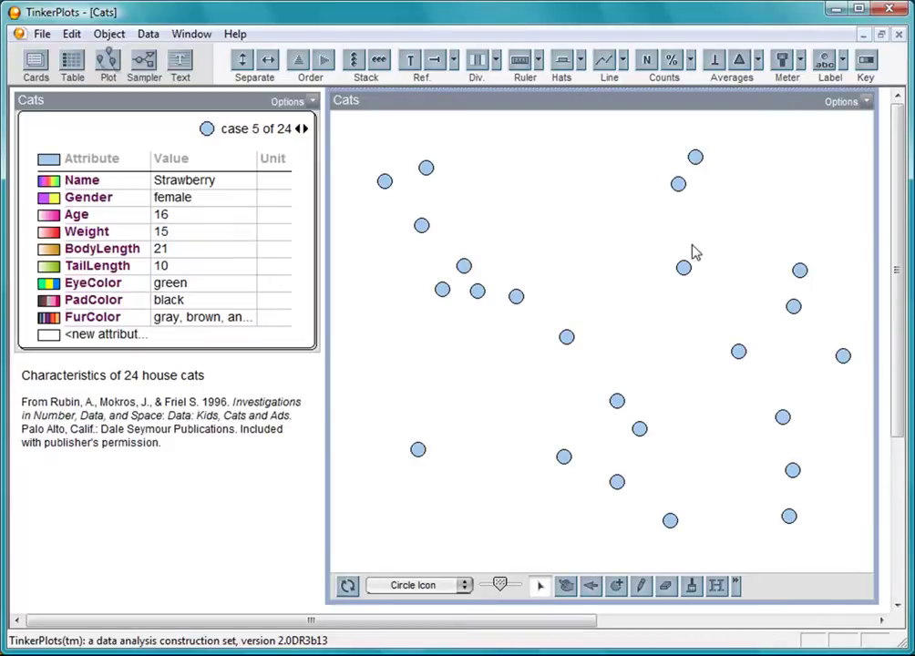
# Step: Select a cat's dot, step forward to case 12 Peebles on the case card, then deselect
pyautogui.click(566, 338)
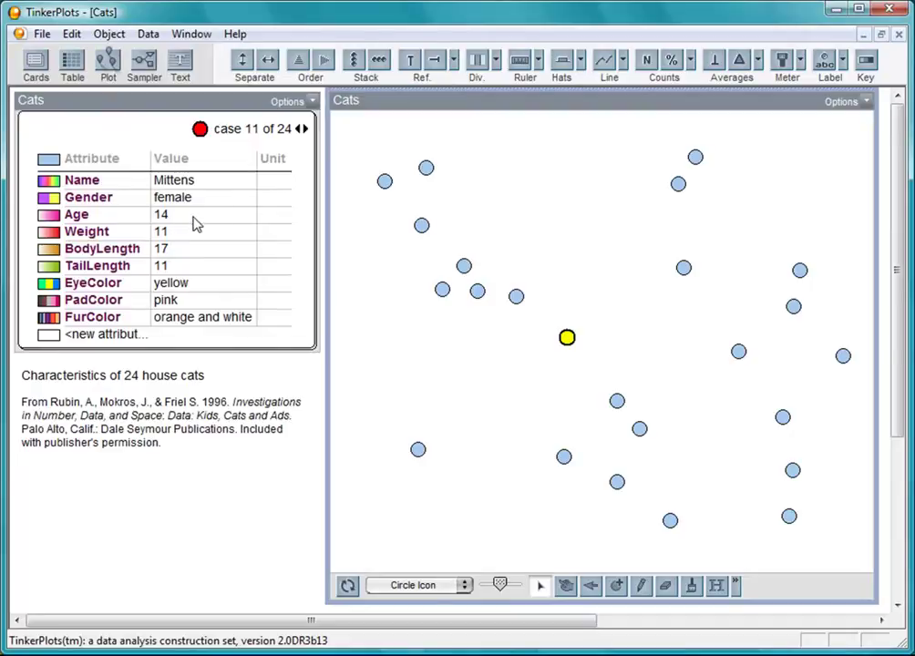
pyautogui.click(306, 129)
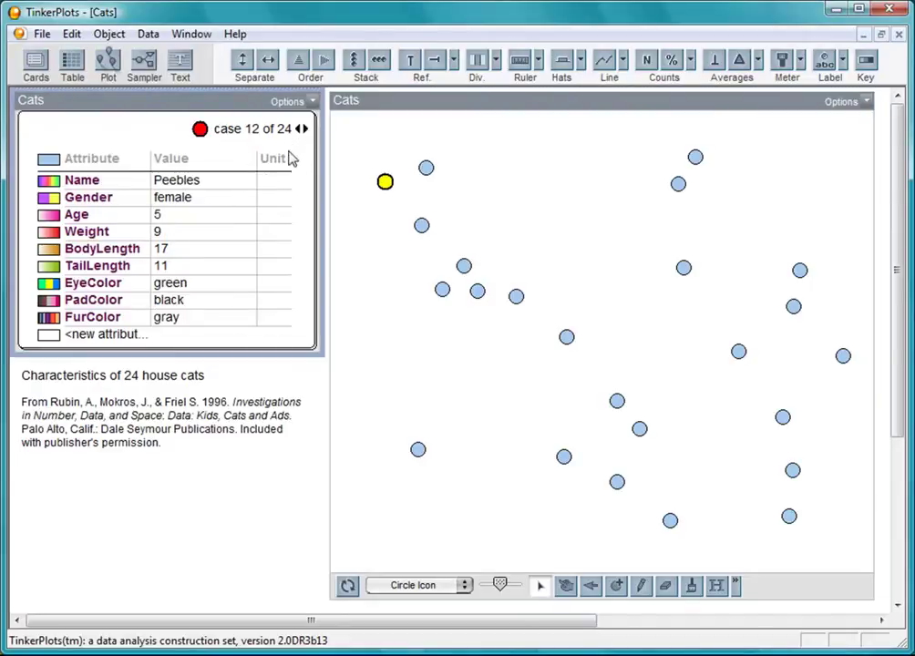
pyautogui.click(216, 191)
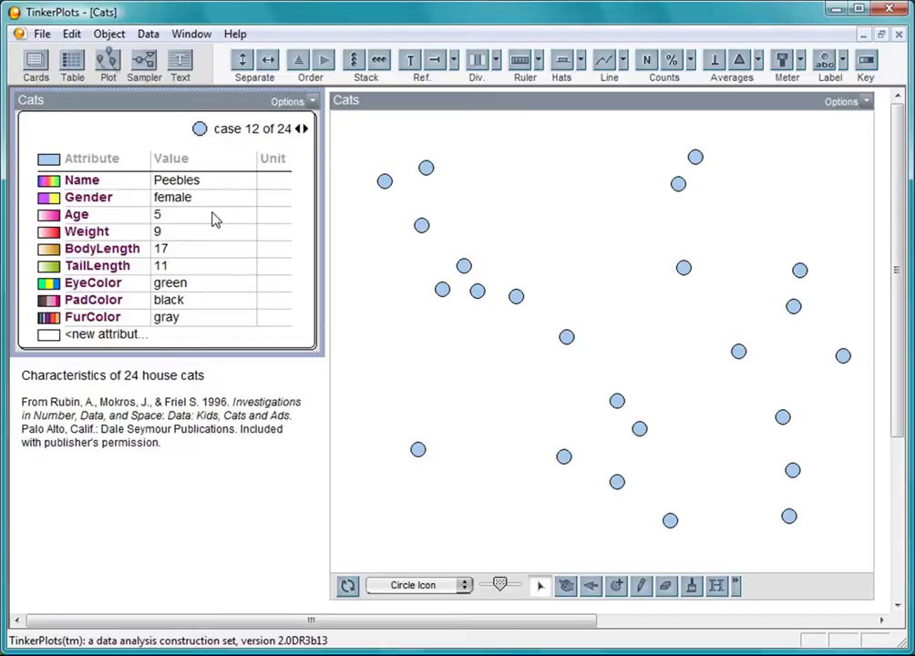
# Step: Colour the cat icons by Gender and add a female/male colour key
pyautogui.click(100, 199)
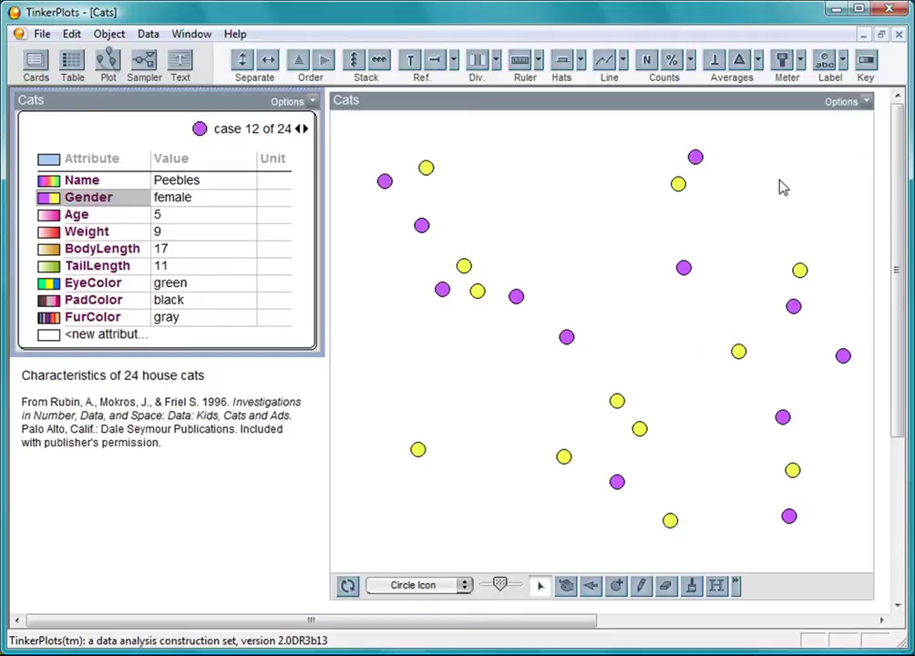
pyautogui.click(866, 69)
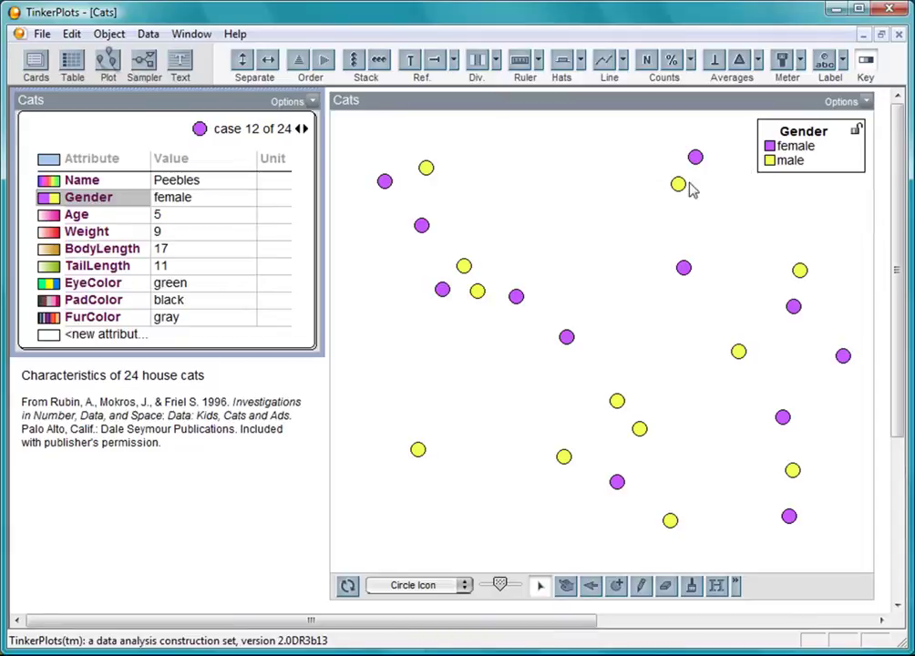
# Step: Shade the icons by Age, view the oldest cat (case 9, Alexander), then mix up the icons
pyautogui.click(77, 215)
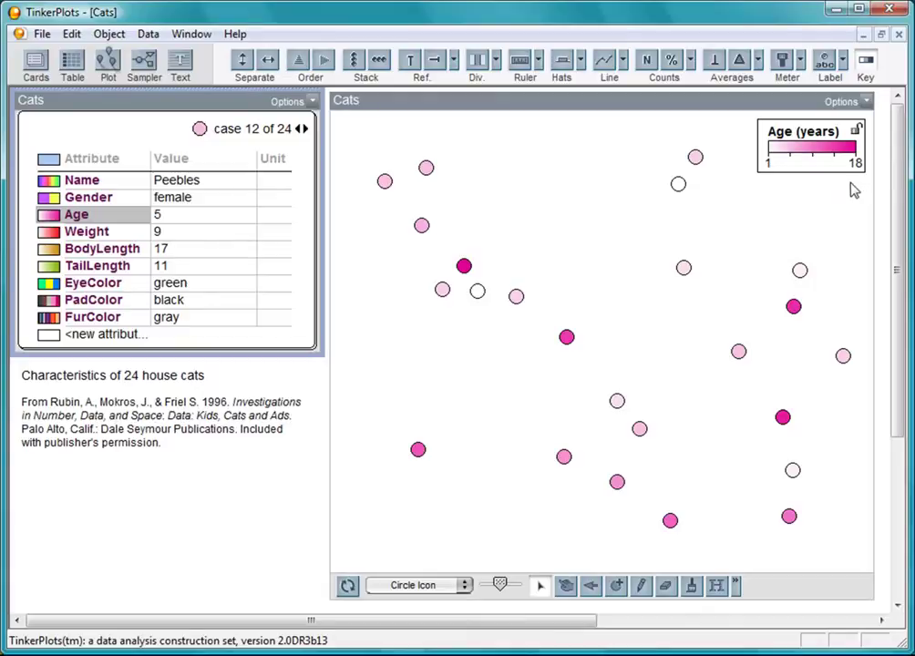
pyautogui.click(464, 267)
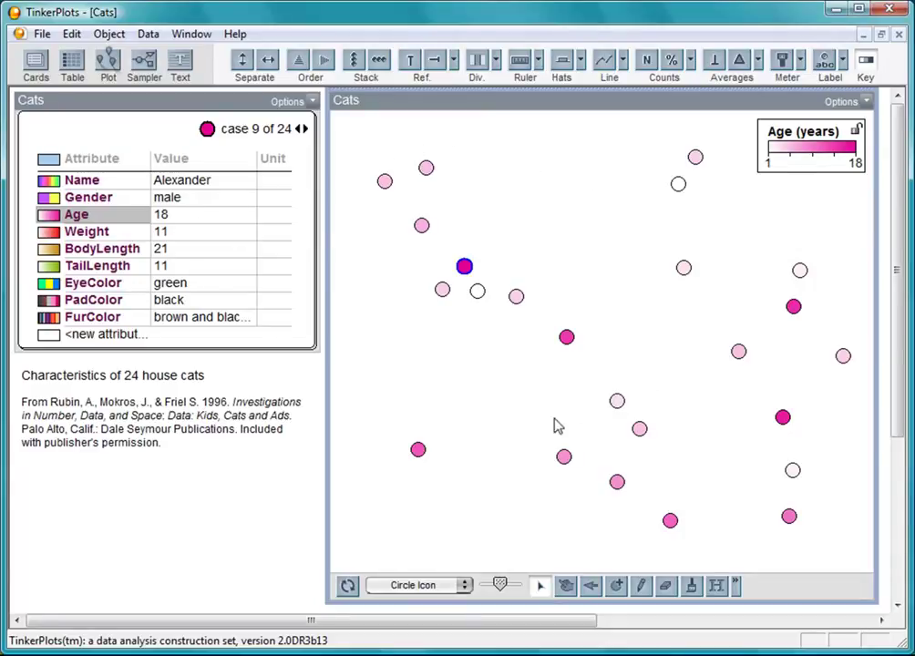
pyautogui.click(349, 585)
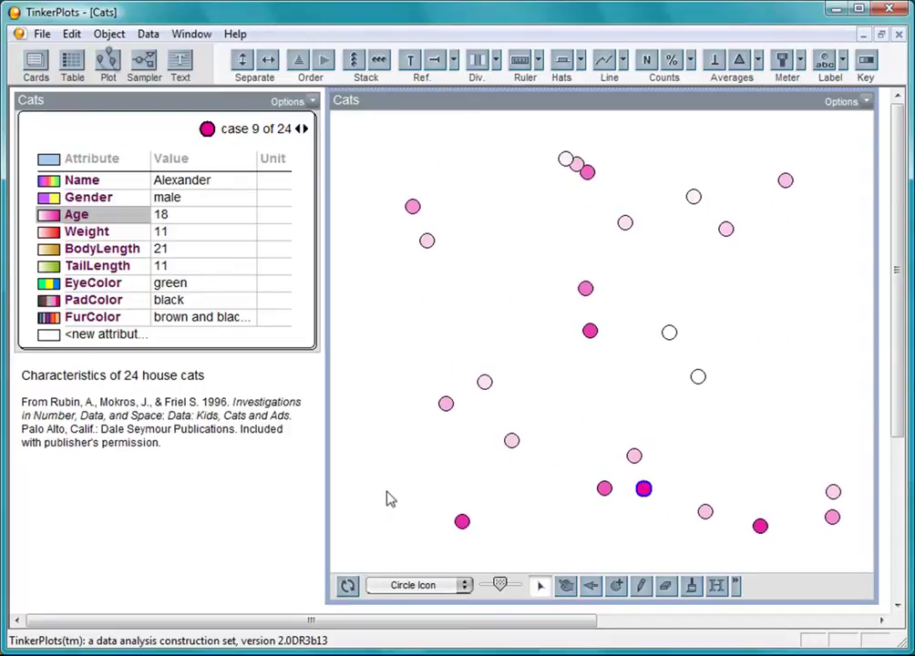
# Step: Deselect Alexander, shade icons by Weight, and toggle horizontal and vertical ordering on then off
pyautogui.click(387, 230)
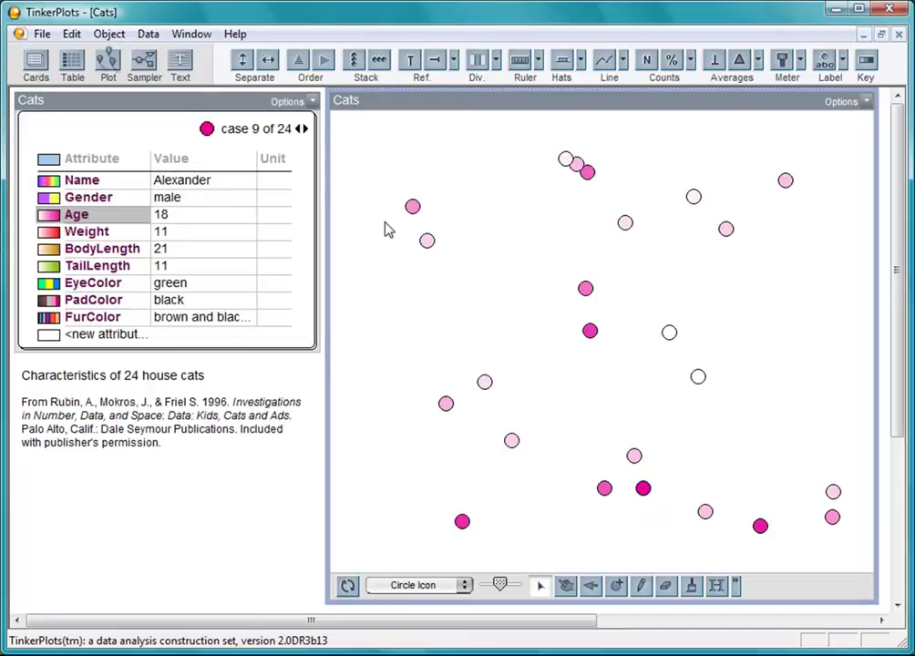
pyautogui.click(93, 234)
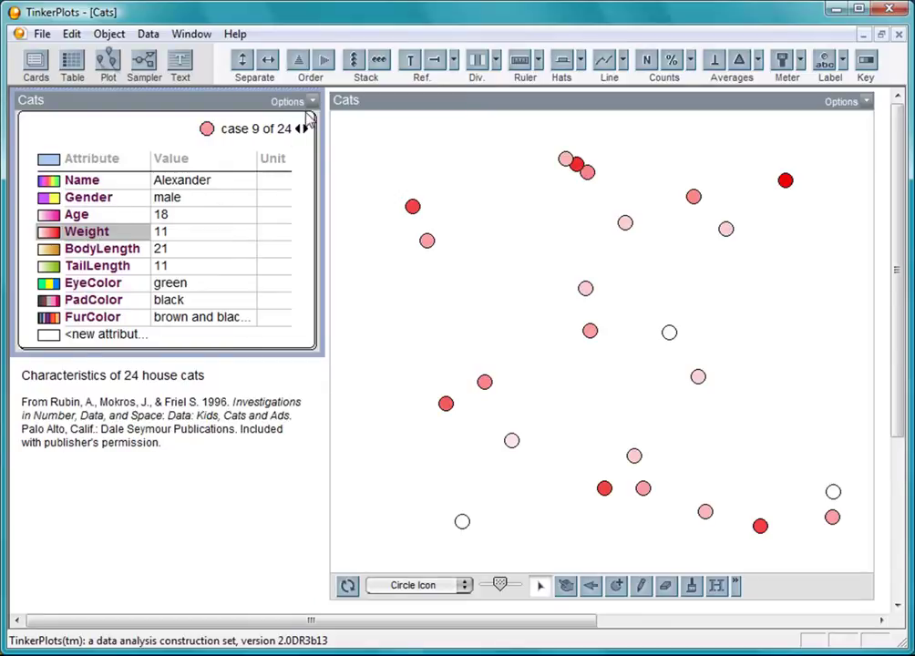
pyautogui.click(324, 61)
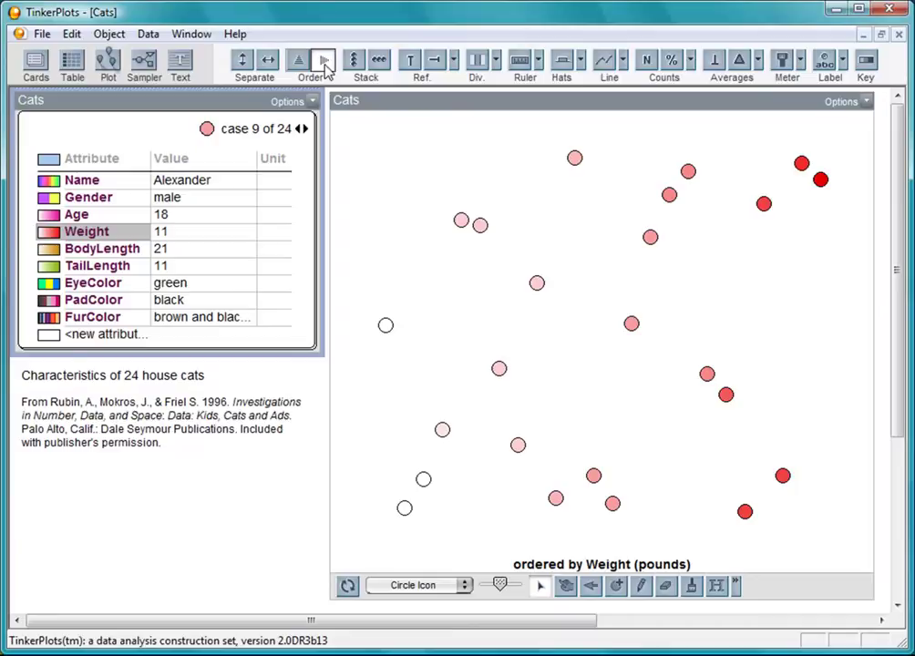
pyautogui.click(323, 60)
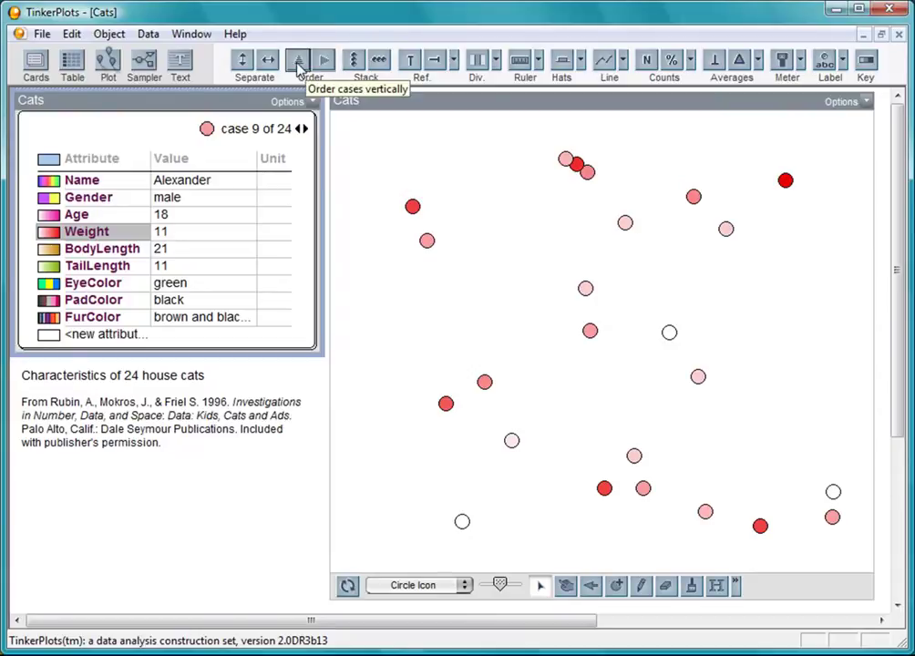
pyautogui.click(298, 62)
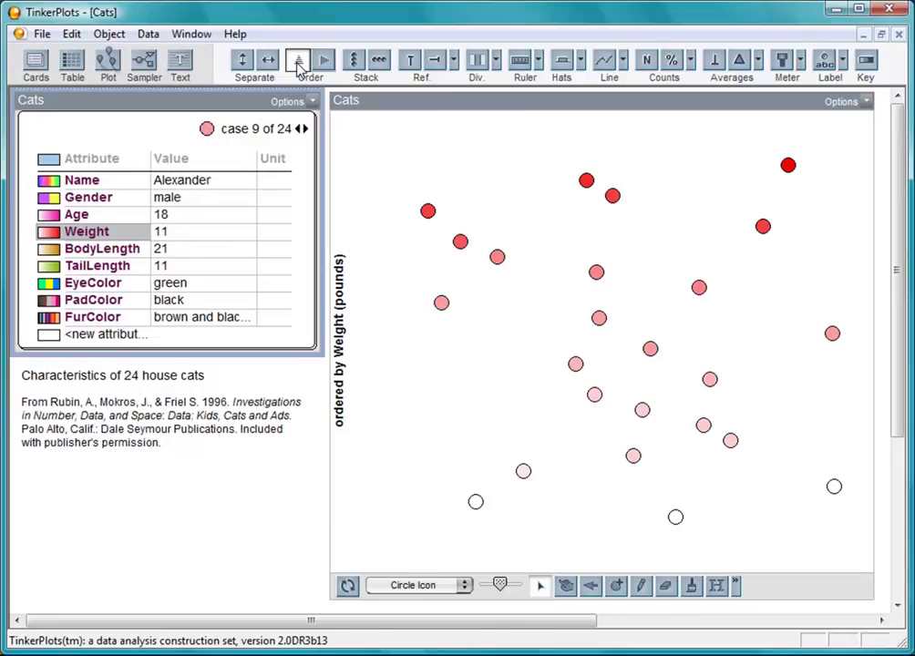
pyautogui.click(298, 62)
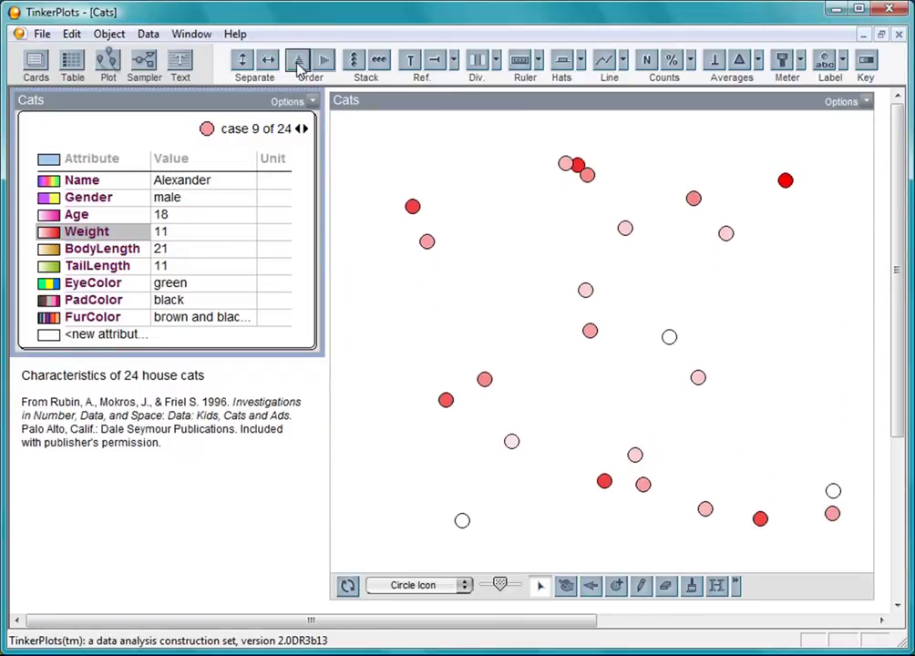
# Step: Stack the cats in one name-labelled column, shaded and ordered by Weight with Oddfuzz on top
pyautogui.click(378, 73)
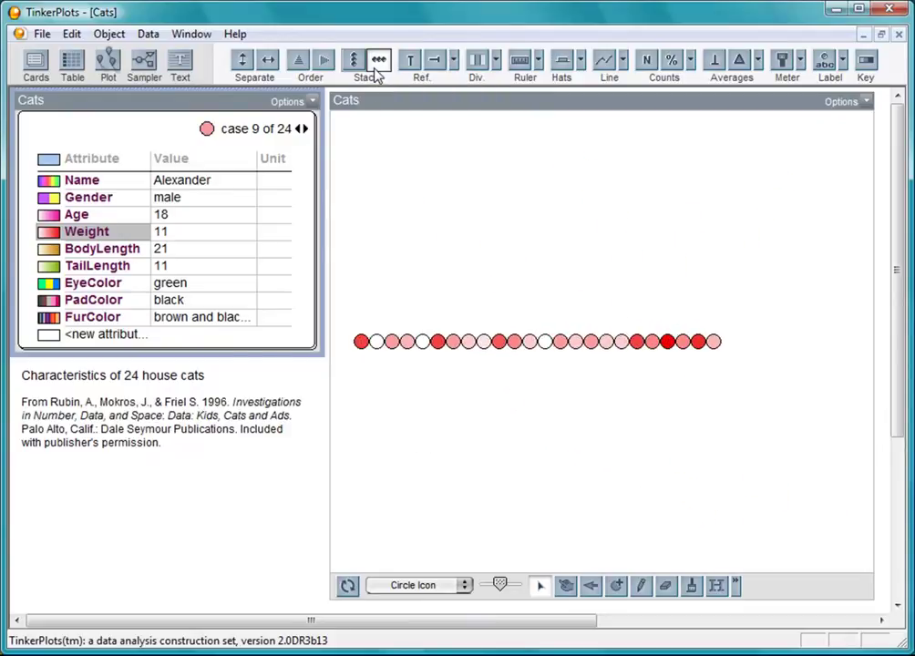
pyautogui.click(357, 66)
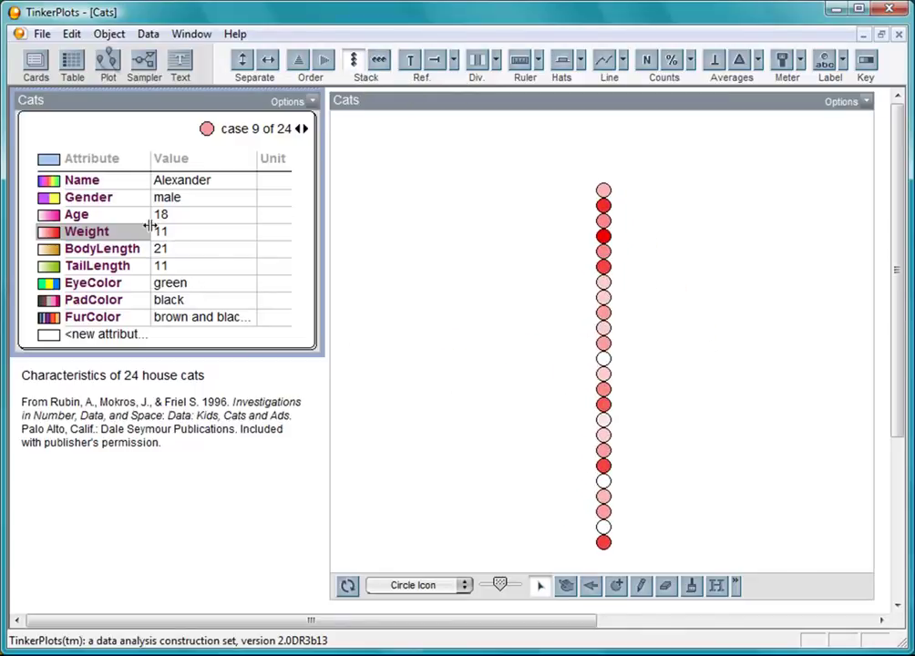
pyautogui.click(74, 181)
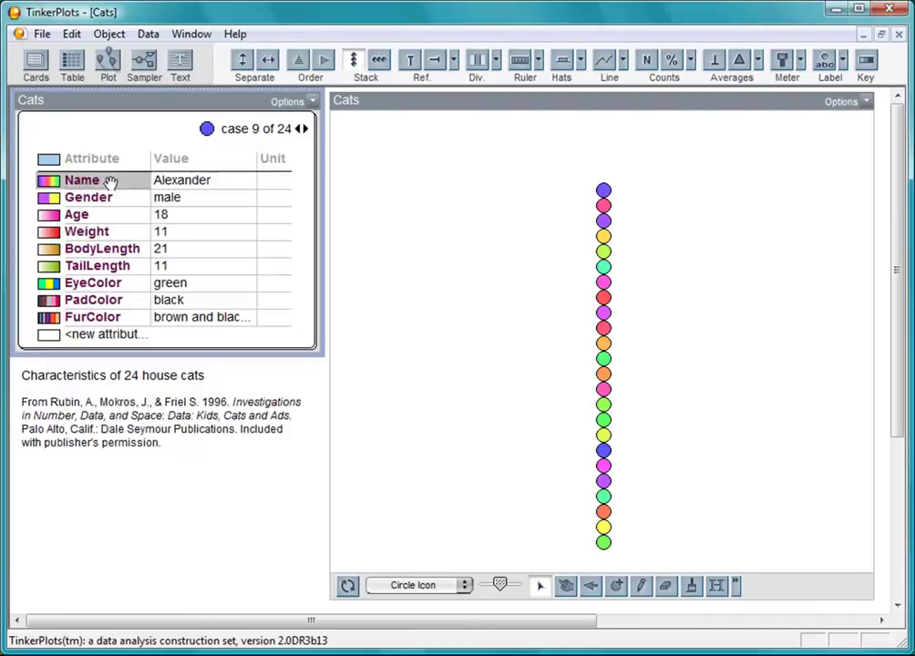
pyautogui.click(825, 62)
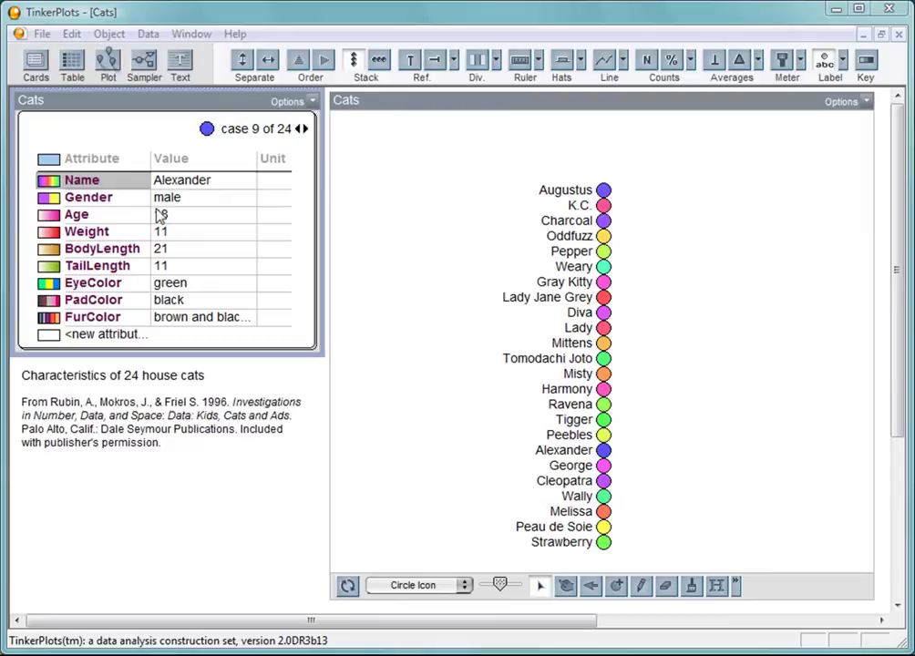
pyautogui.click(102, 233)
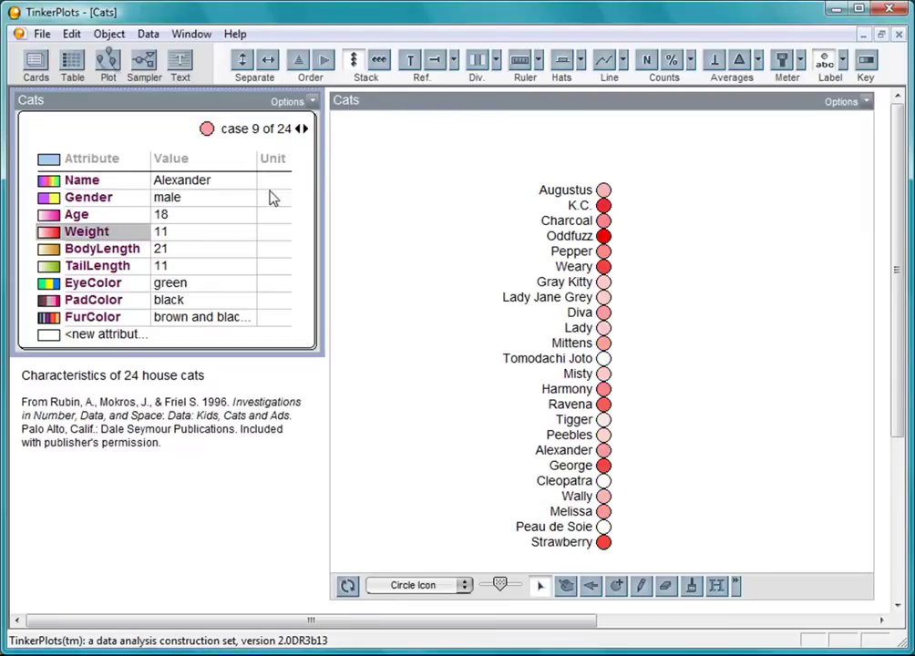
pyautogui.click(299, 61)
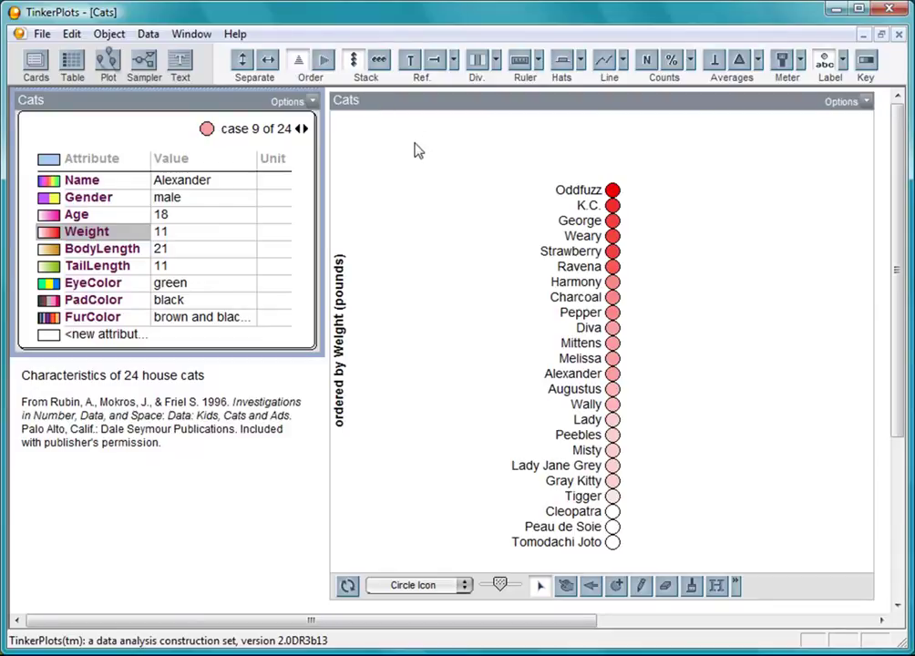
# Step: Mix up the cats, show the Weight key, and separate Weight into stacked bins spanning 7–18 pounds
pyautogui.click(348, 588)
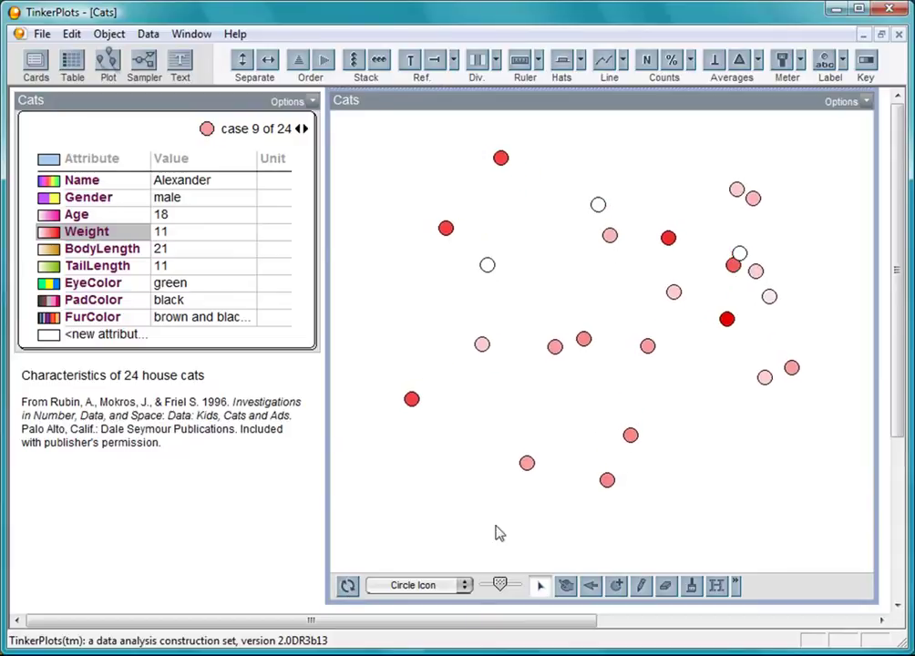
pyautogui.click(865, 64)
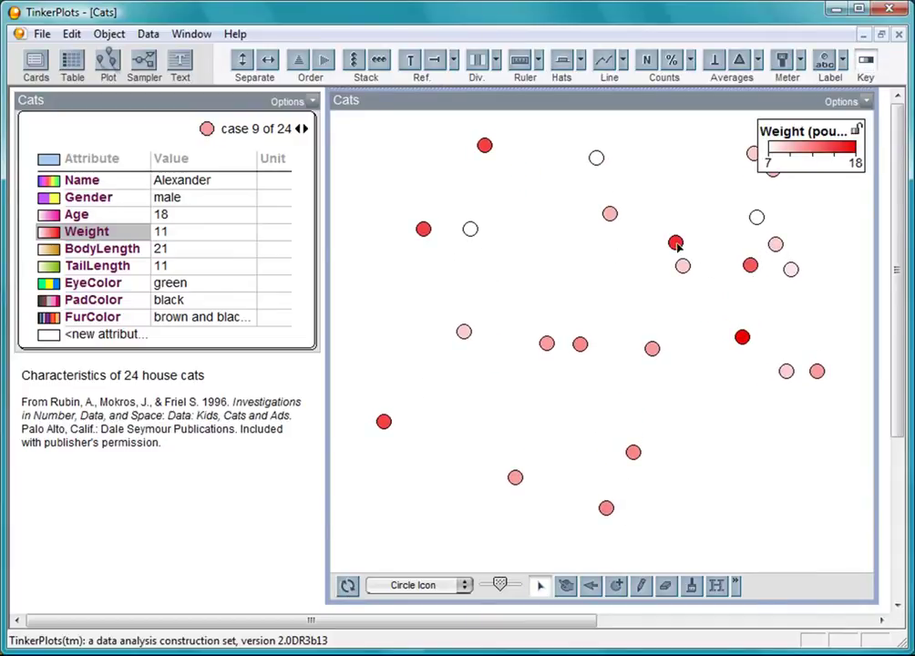
pyautogui.moveTo(676, 242); pyautogui.dragTo(699, 248)
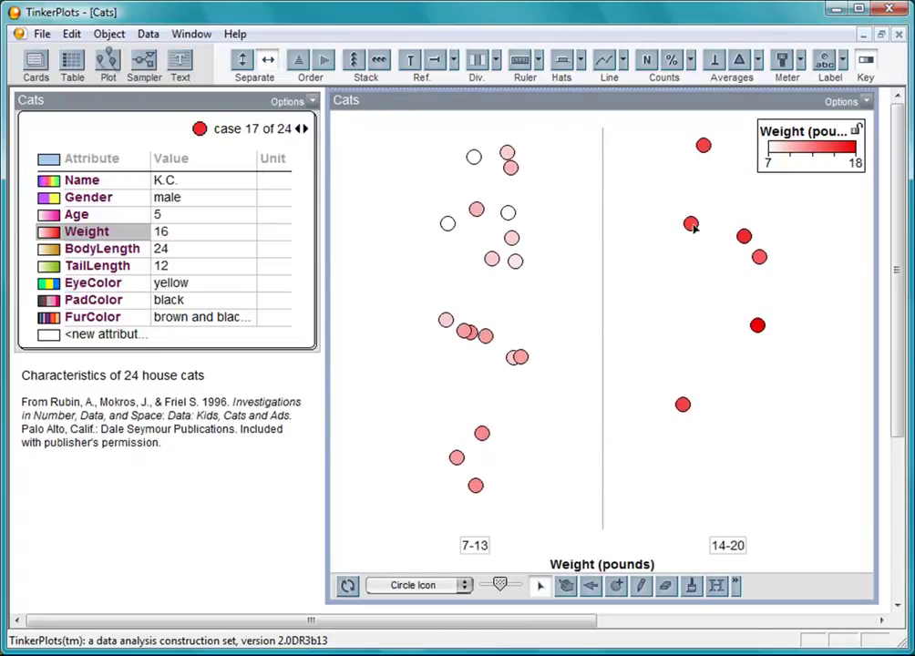
pyautogui.moveTo(693, 228); pyautogui.dragTo(704, 229)
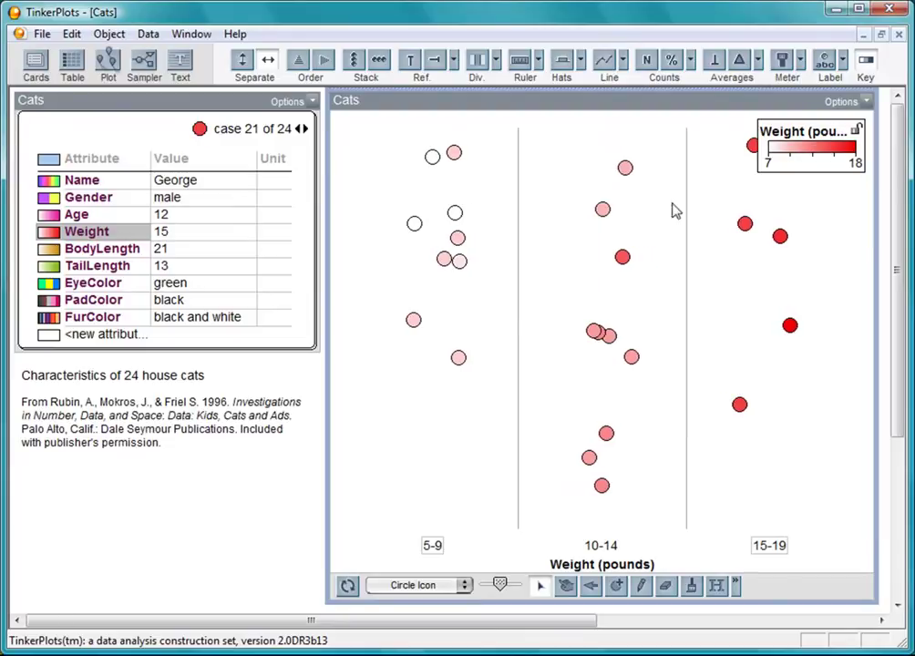
pyautogui.click(355, 64)
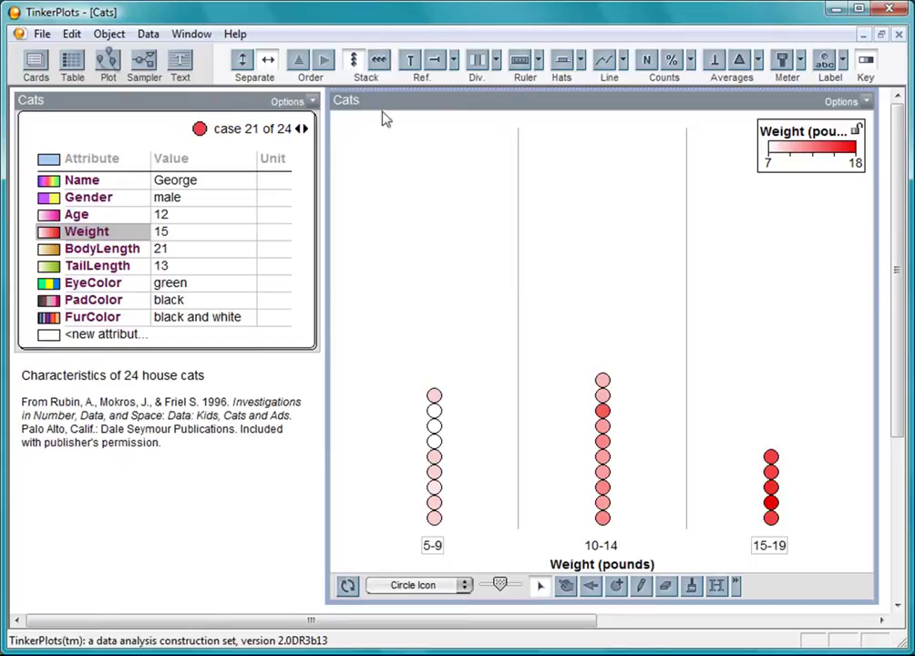
pyautogui.moveTo(603, 381)
pyautogui.mouseDown()
pyautogui.moveTo(621, 369)
pyautogui.moveTo(617, 378)
pyautogui.mouseUp()
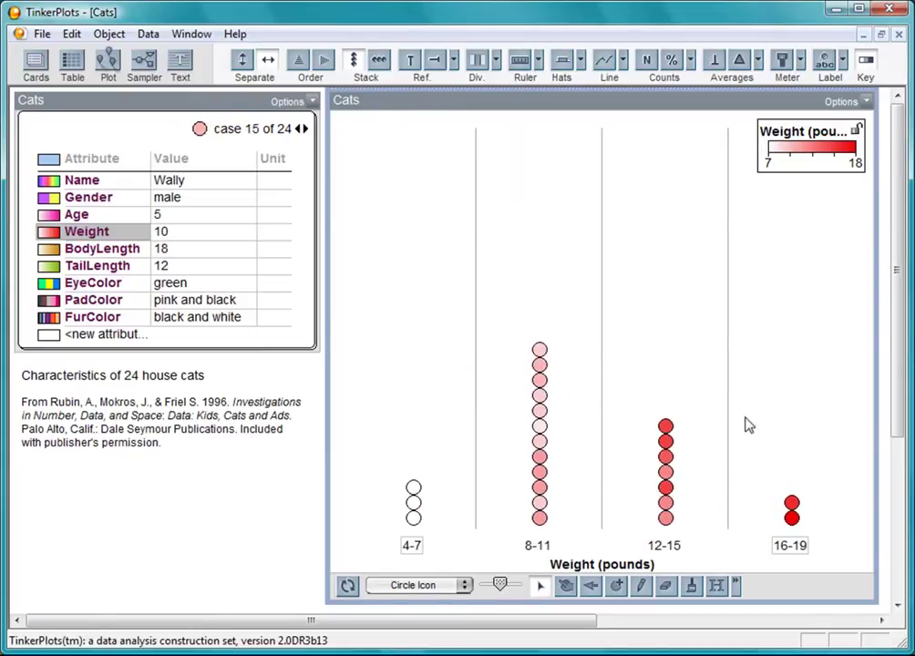
pyautogui.click(669, 502)
pyautogui.moveTo(675, 513); pyautogui.dragTo(719, 486)
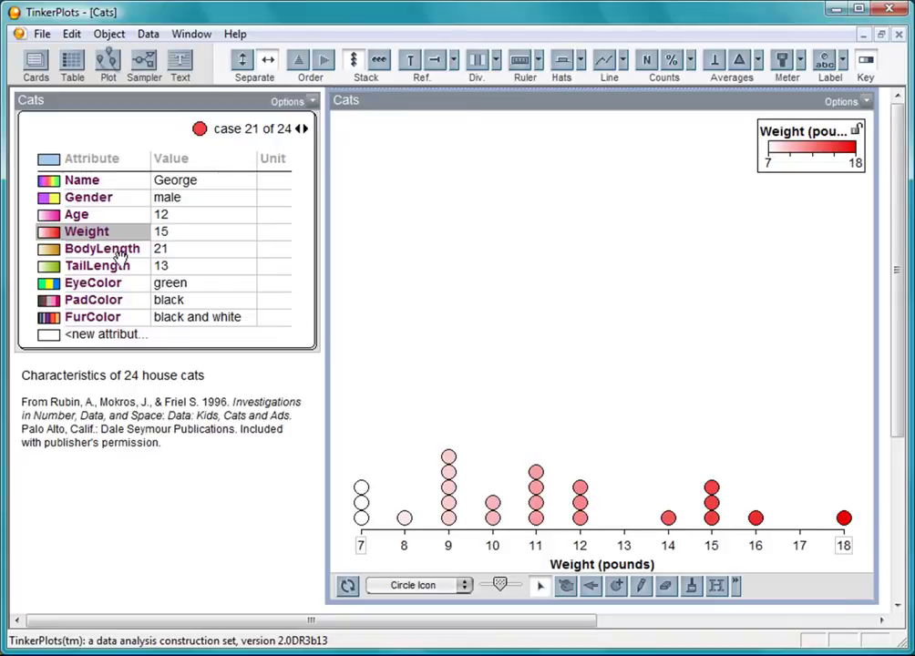
# Step: Plot the cats along a BodyLength axis from 14 to 24 inches, coloured by Age
pyautogui.moveTo(53, 248); pyautogui.dragTo(565, 561)
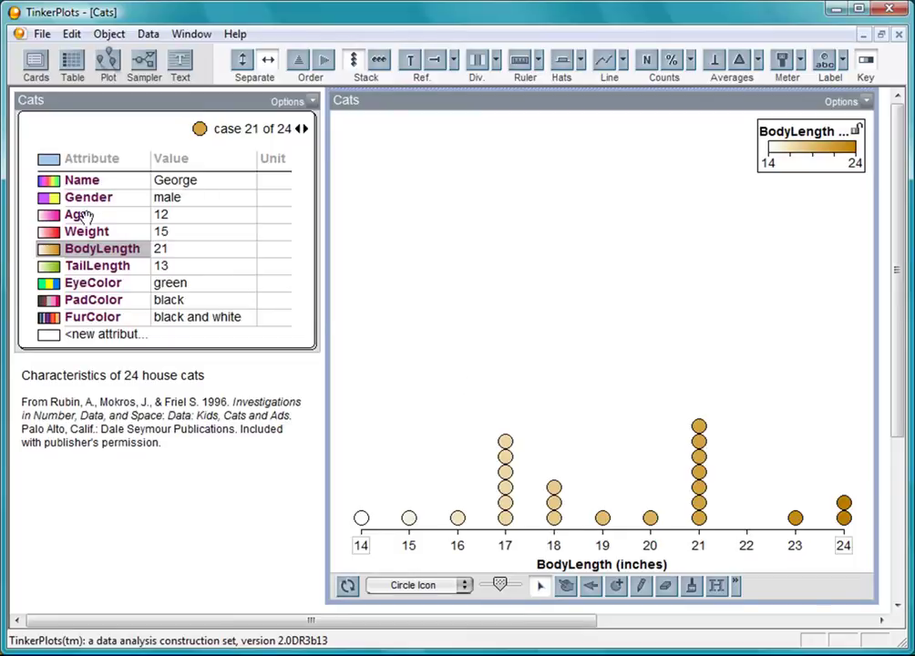
pyautogui.click(80, 214)
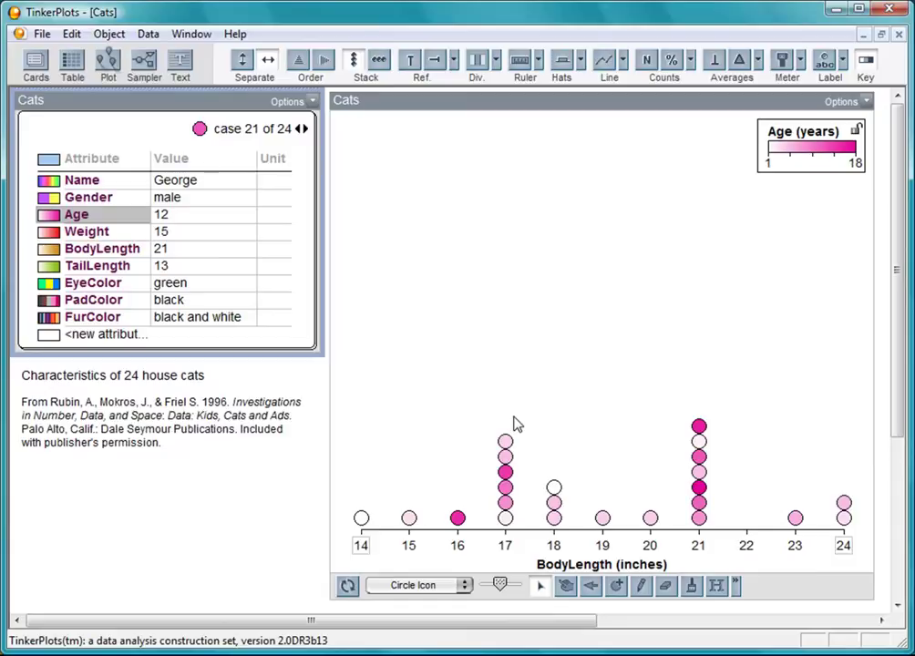
# Step: Colour the BodyLength dots by Gender and separate them into female and male rows
pyautogui.click(88, 198)
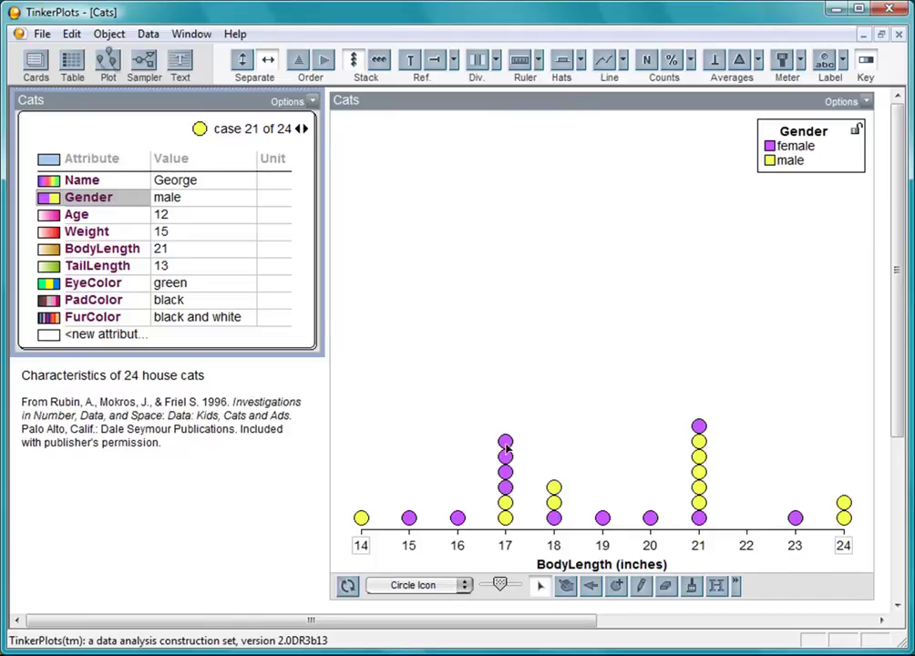
pyautogui.moveTo(507, 448); pyautogui.dragTo(484, 316)
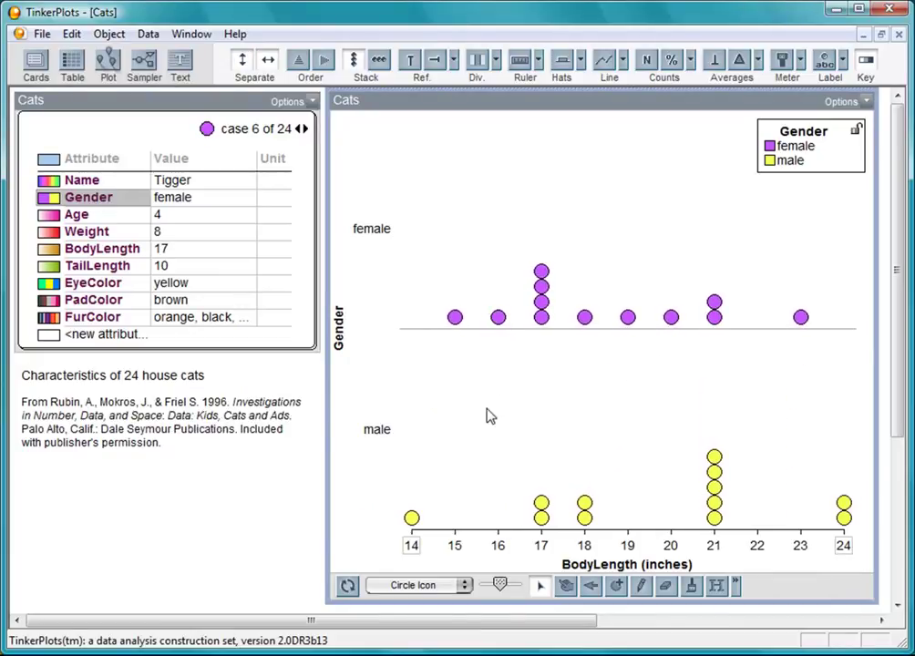
# Step: Show each gender's mean, add a reference line moved to 19.77 inches, and resize the dots
pyautogui.click(739, 62)
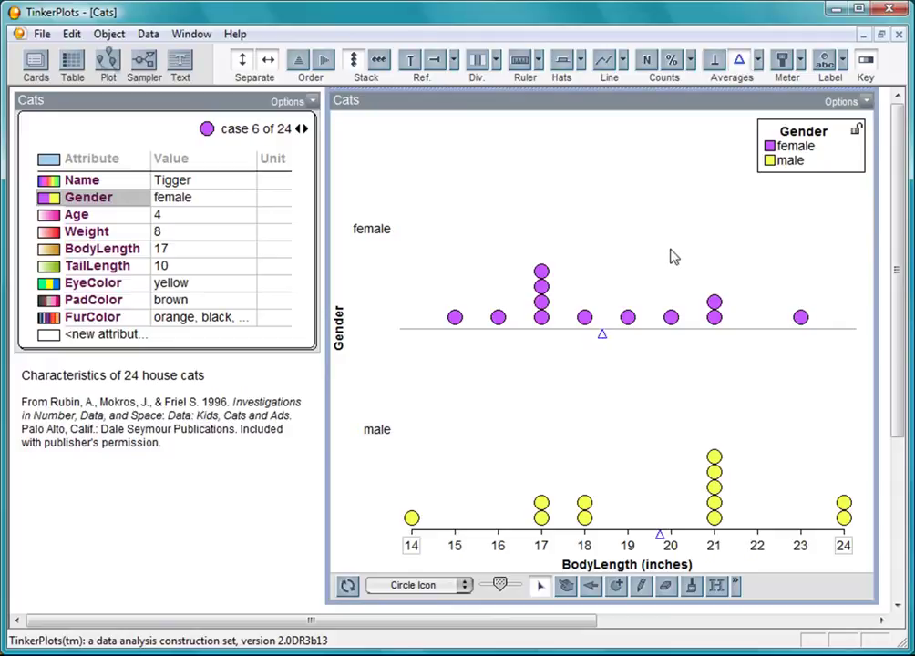
pyautogui.click(409, 66)
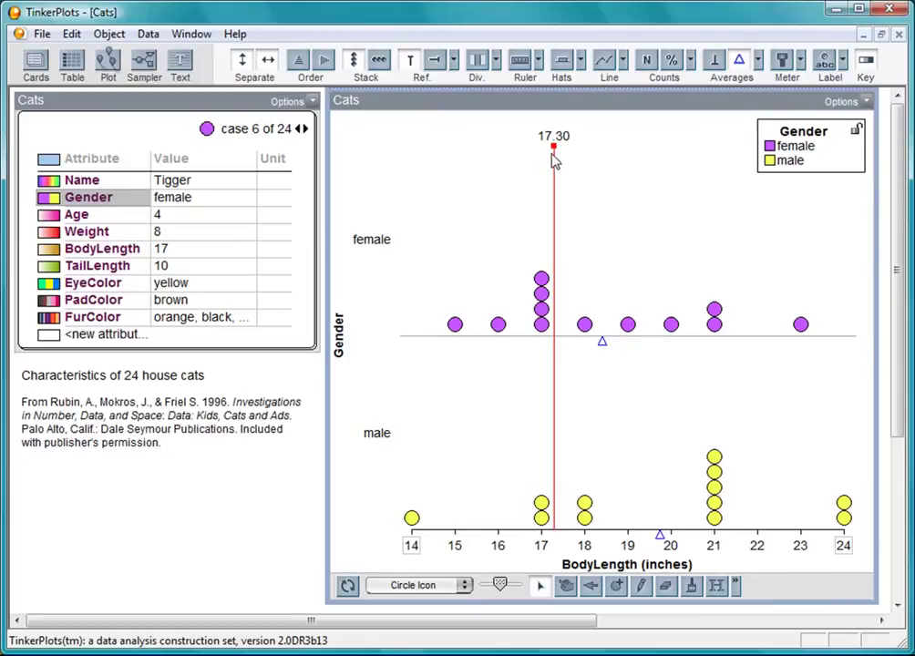
pyautogui.moveTo(553, 147); pyautogui.dragTo(661, 164)
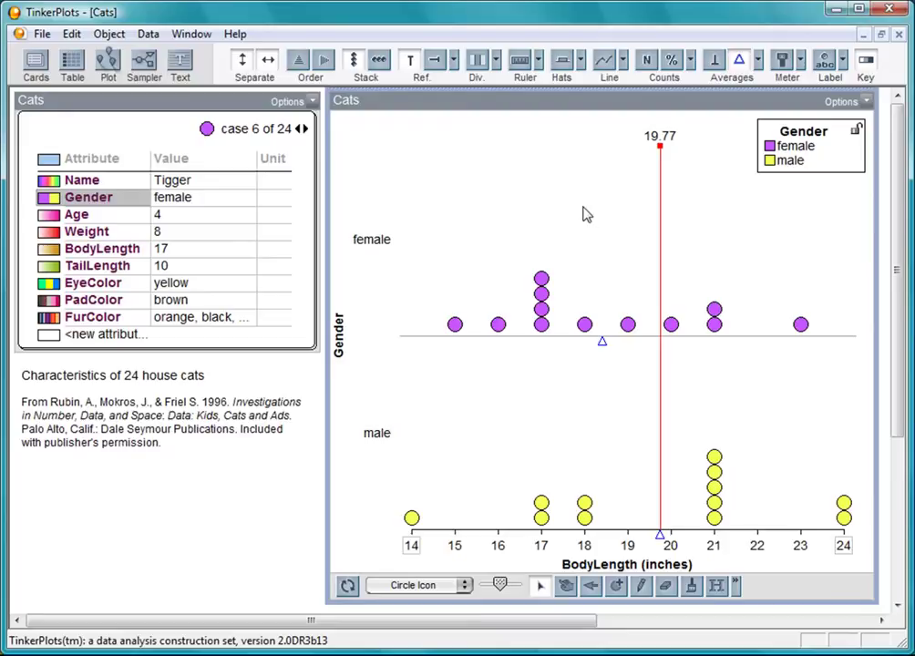
pyautogui.moveTo(501, 588)
pyautogui.mouseDown()
pyautogui.moveTo(513, 588)
pyautogui.moveTo(497, 592)
pyautogui.mouseUp()
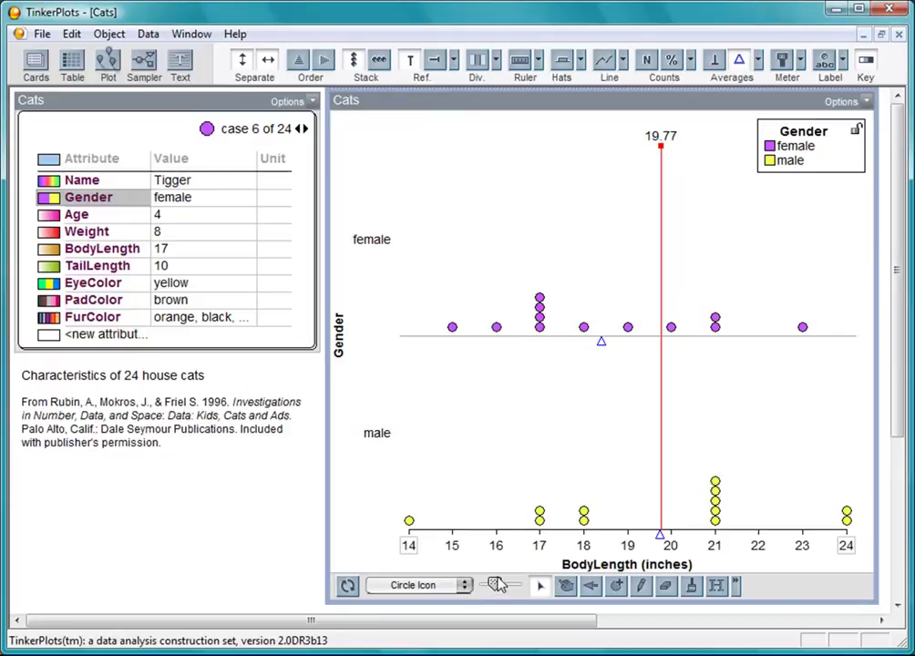
# Step: Undo the reference line's last two moves so it returns to 17.30 inches
pyautogui.click(71, 35)
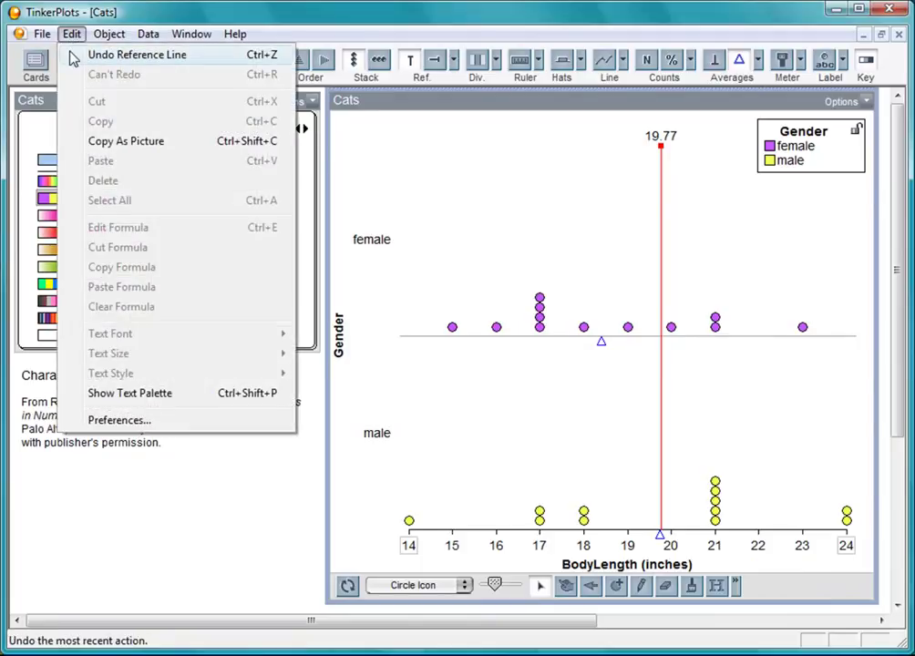
pyautogui.click(73, 55)
pyautogui.click(69, 35)
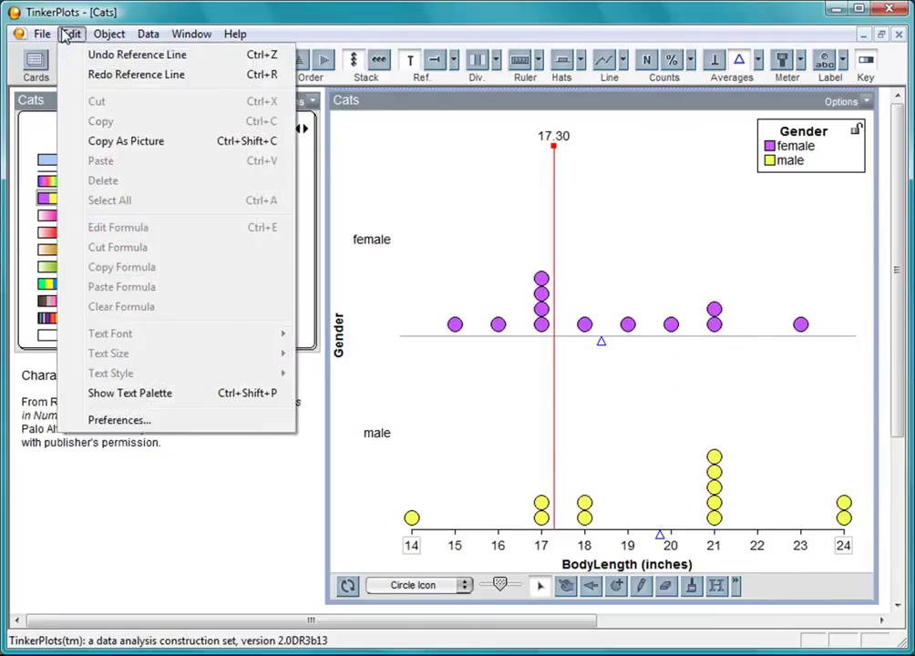